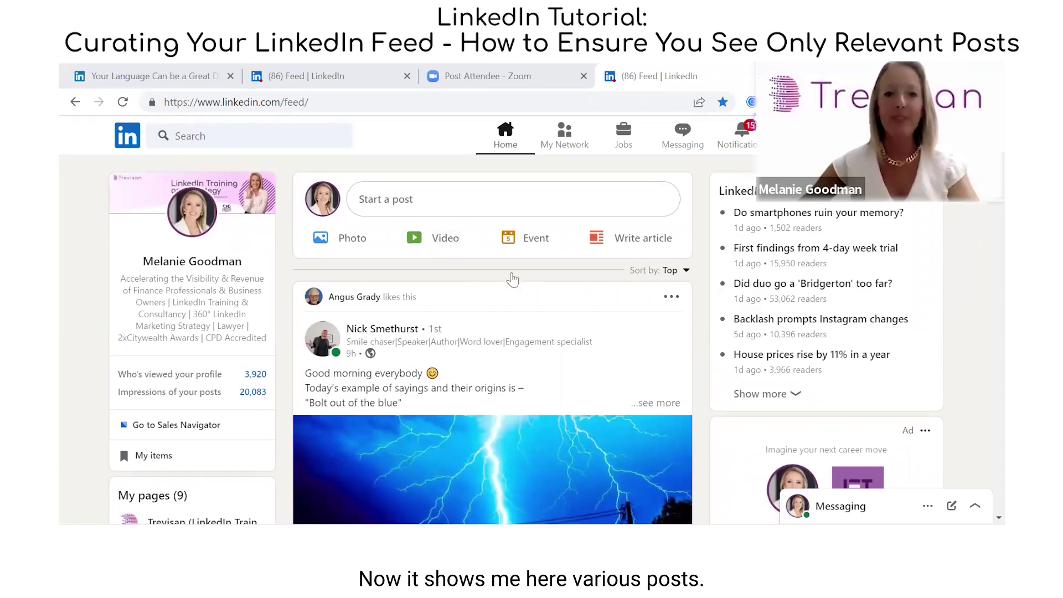
Step: Scroll the feed to the connection's social media training post and open its options menu
{"action": "scroll", "coordinate": [483, 279], "scroll_direction": "down", "scroll_amount": 5}
{"action": "scroll", "coordinate": [483, 279], "scroll_direction": "down", "scroll_amount": 12}
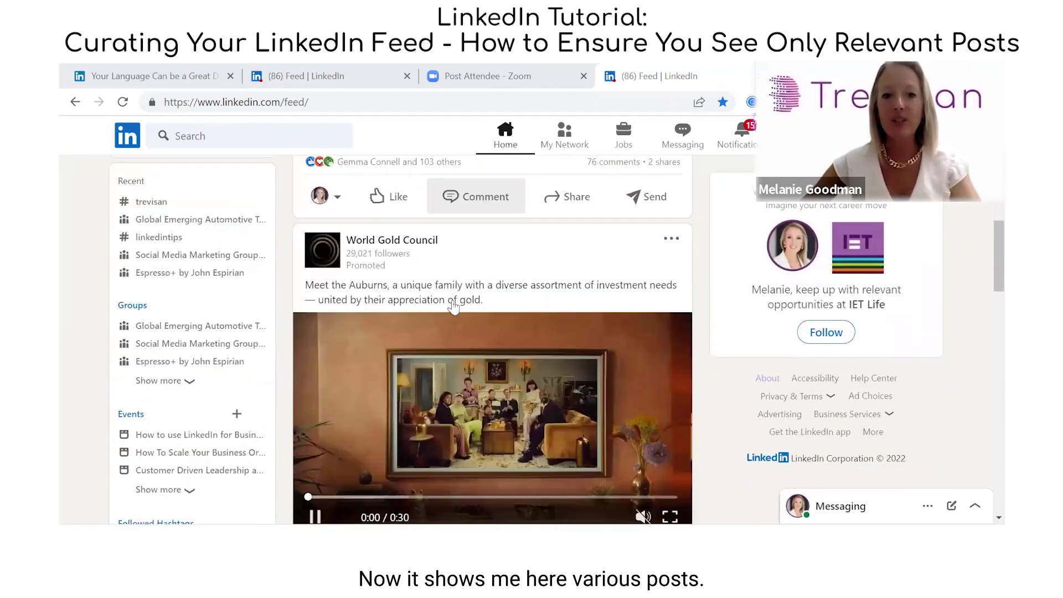
{"action": "scroll", "coordinate": [411, 284], "scroll_direction": "down", "scroll_amount": 8}
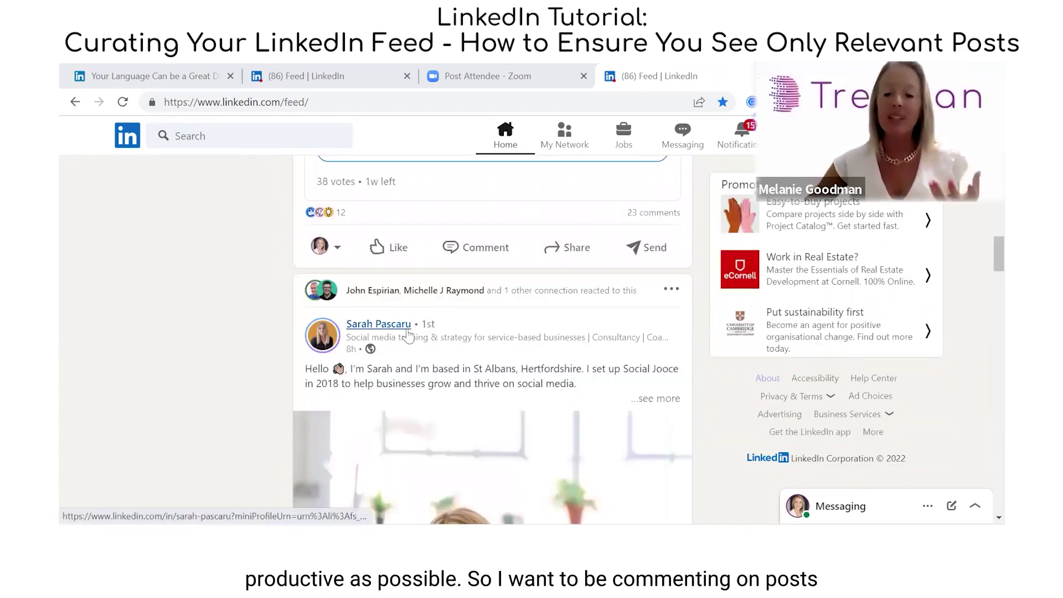
{"action": "mouse_move", "coordinate": [408, 334]}
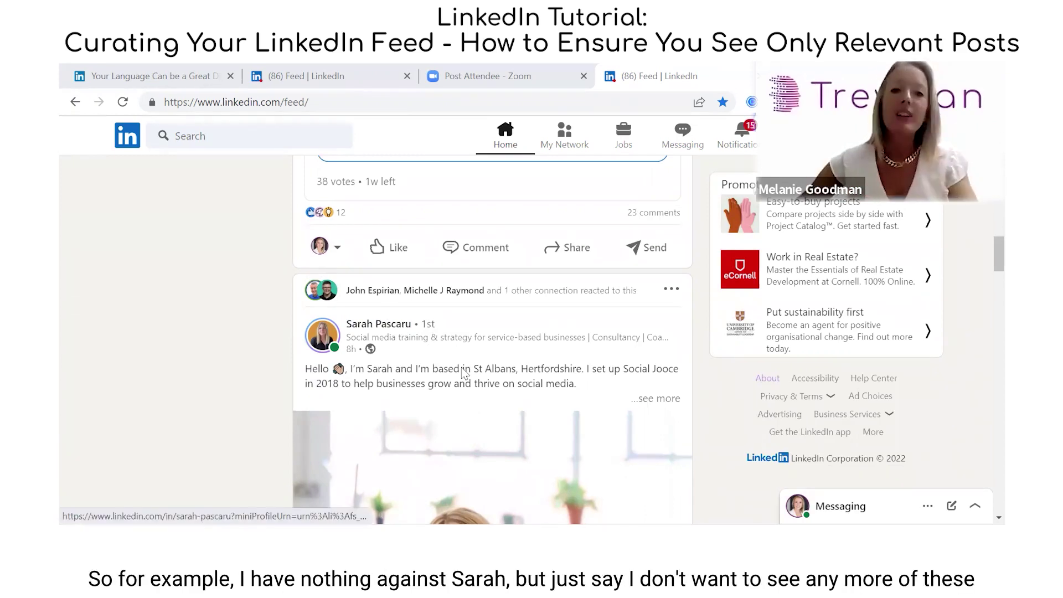
{"action": "scroll", "coordinate": [476, 299], "scroll_direction": "down", "scroll_amount": 1}
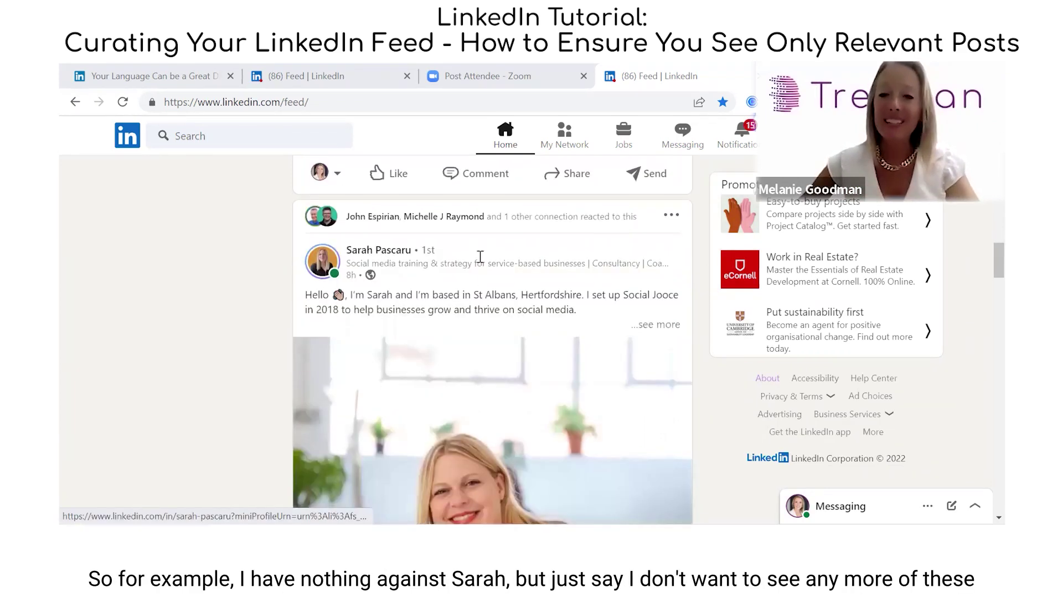
{"action": "left_click", "coordinate": [671, 216]}
{"action": "scroll", "coordinate": [594, 262], "scroll_direction": "down", "scroll_amount": 3}
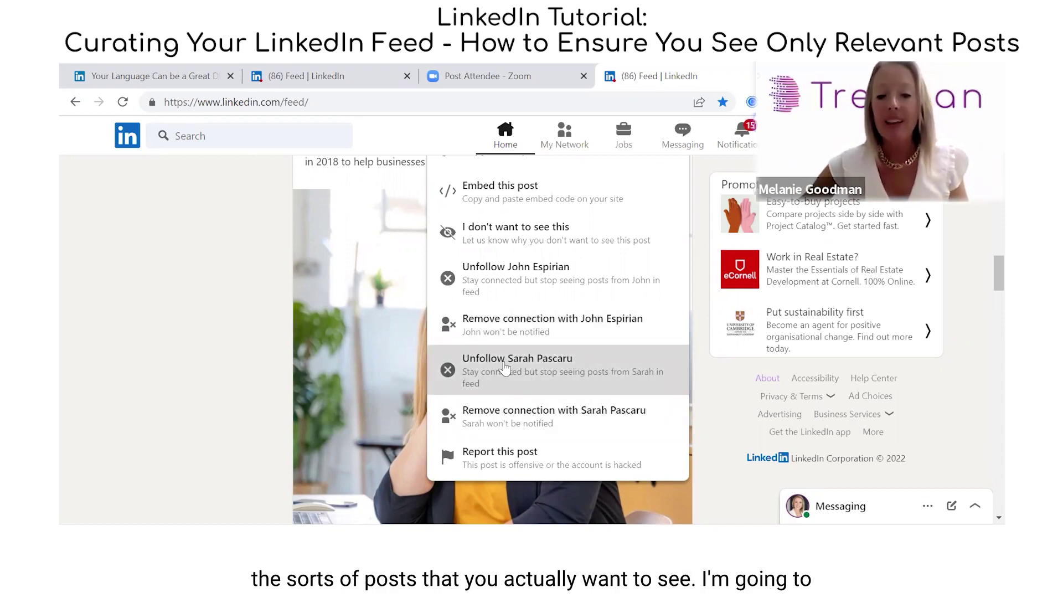
{"action": "scroll", "coordinate": [487, 366], "scroll_direction": "down", "scroll_amount": 5}
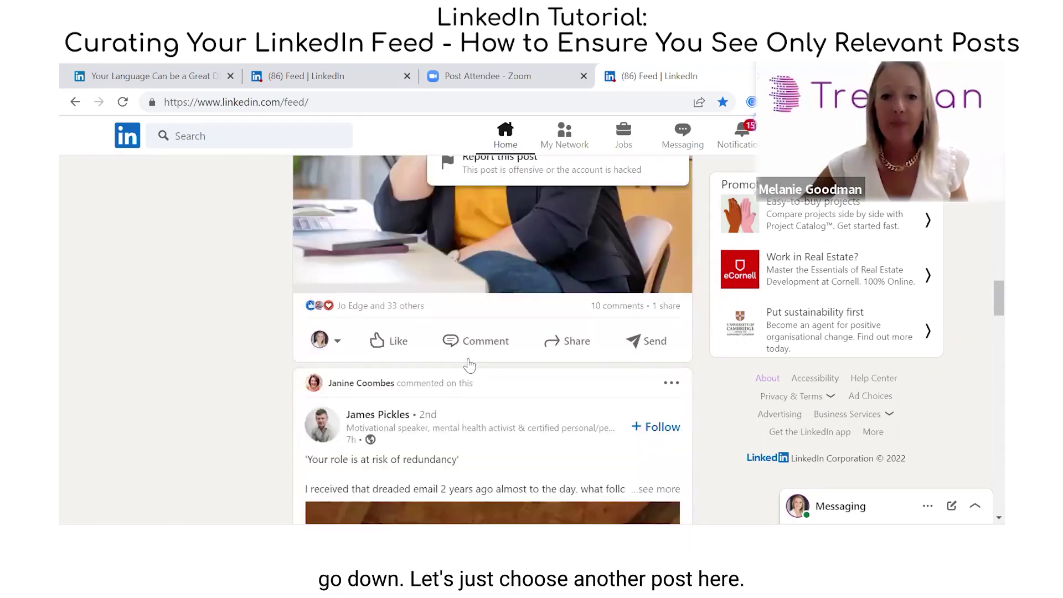
{"action": "scroll", "coordinate": [475, 365], "scroll_direction": "down", "scroll_amount": 4}
{"action": "scroll", "coordinate": [490, 277], "scroll_direction": "down", "scroll_amount": 1}
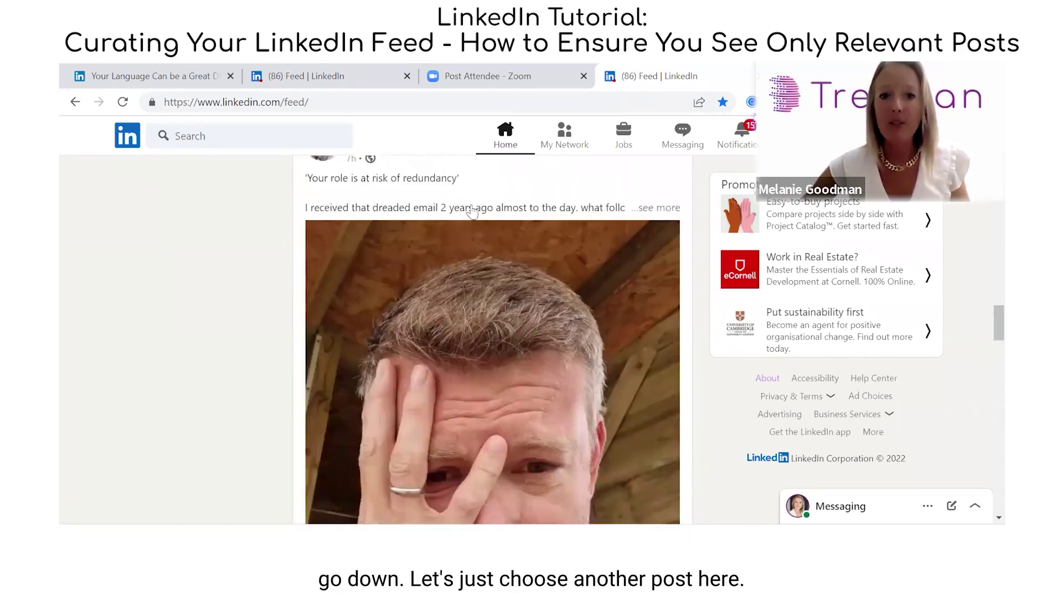
{"action": "scroll", "coordinate": [482, 239], "scroll_direction": "up", "scroll_amount": 10}
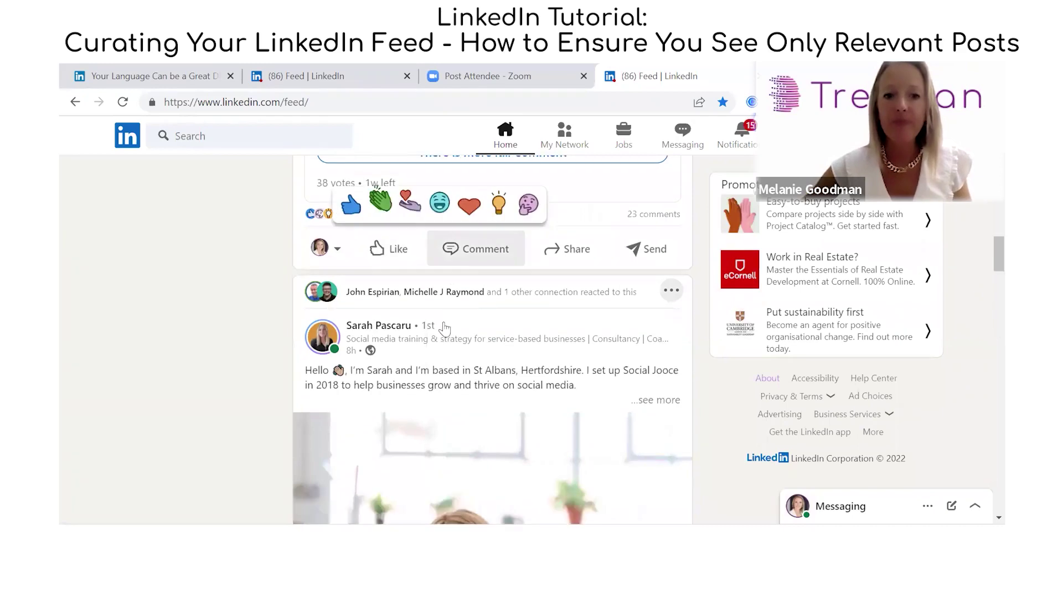
{"action": "scroll", "coordinate": [447, 327], "scroll_direction": "down", "scroll_amount": 7}
{"action": "scroll", "coordinate": [451, 277], "scroll_direction": "up", "scroll_amount": 5}
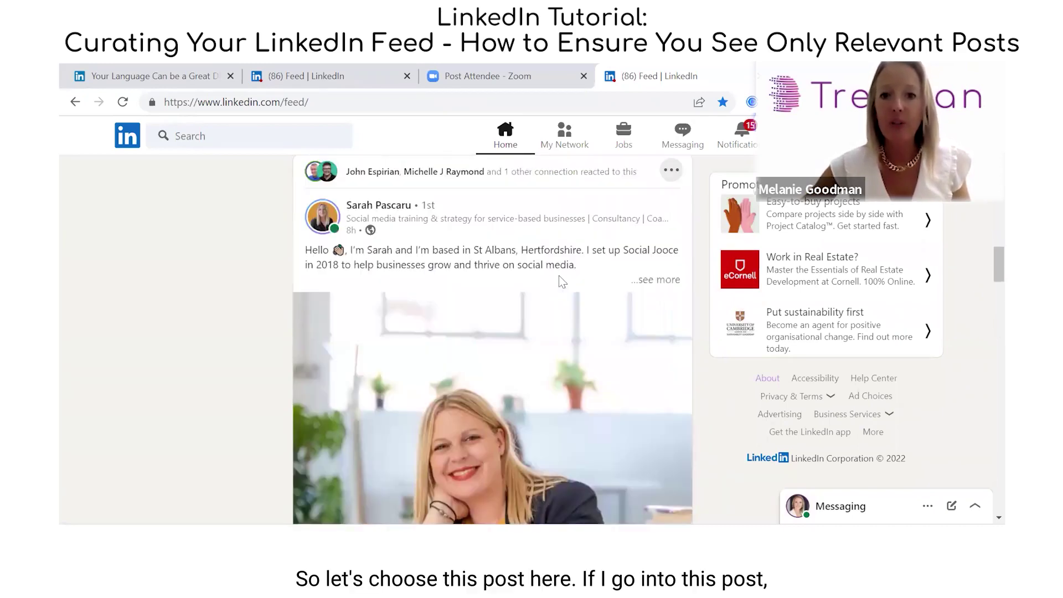
Step: Flag the connection's post as 'I don't want to see this', citing no interest in the author
{"action": "left_click", "coordinate": [672, 172]}
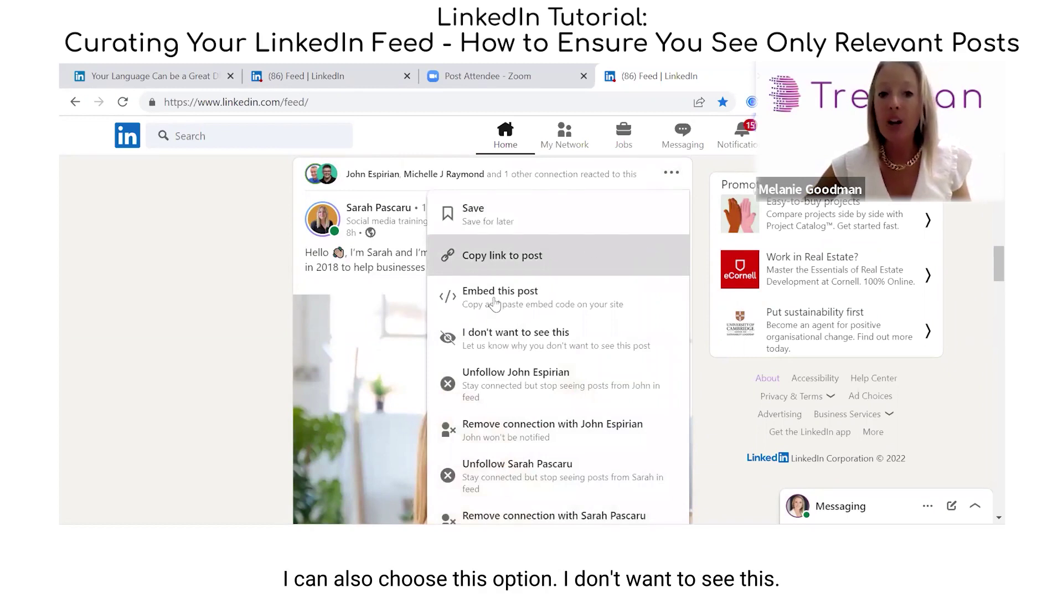
{"action": "left_click", "coordinate": [520, 346]}
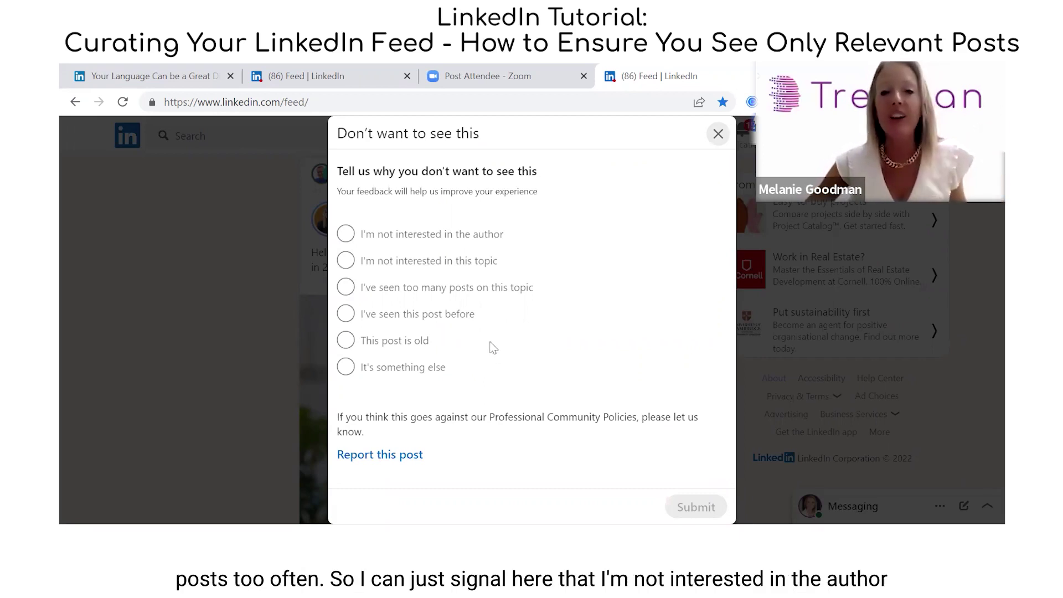
{"action": "left_click", "coordinate": [346, 235]}
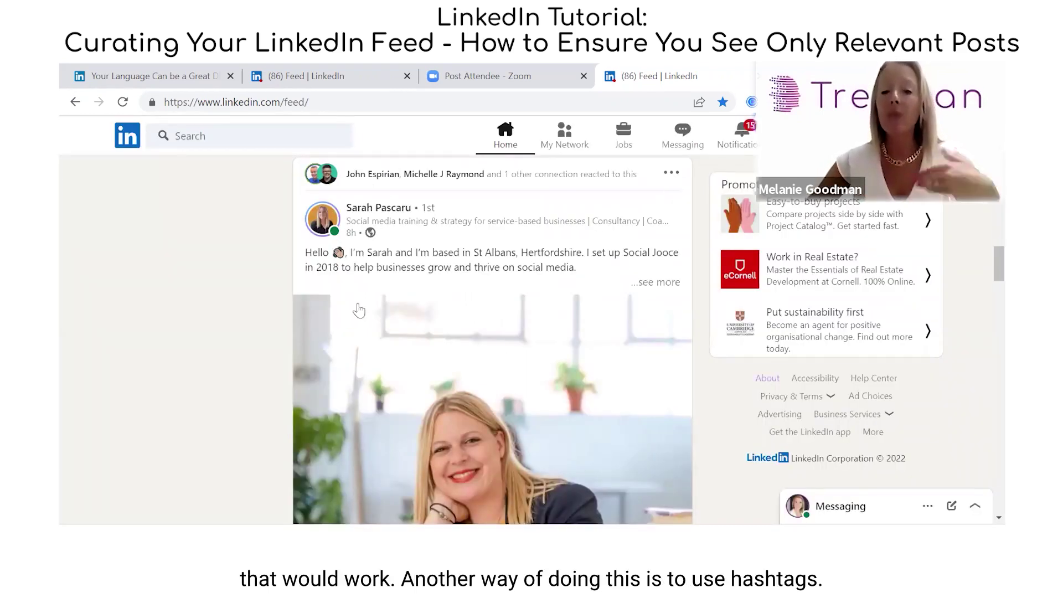
Step: Find the #wealthmanagement hashtag through search, unfollow it, then follow it again
{"action": "left_click", "coordinate": [220, 135]}
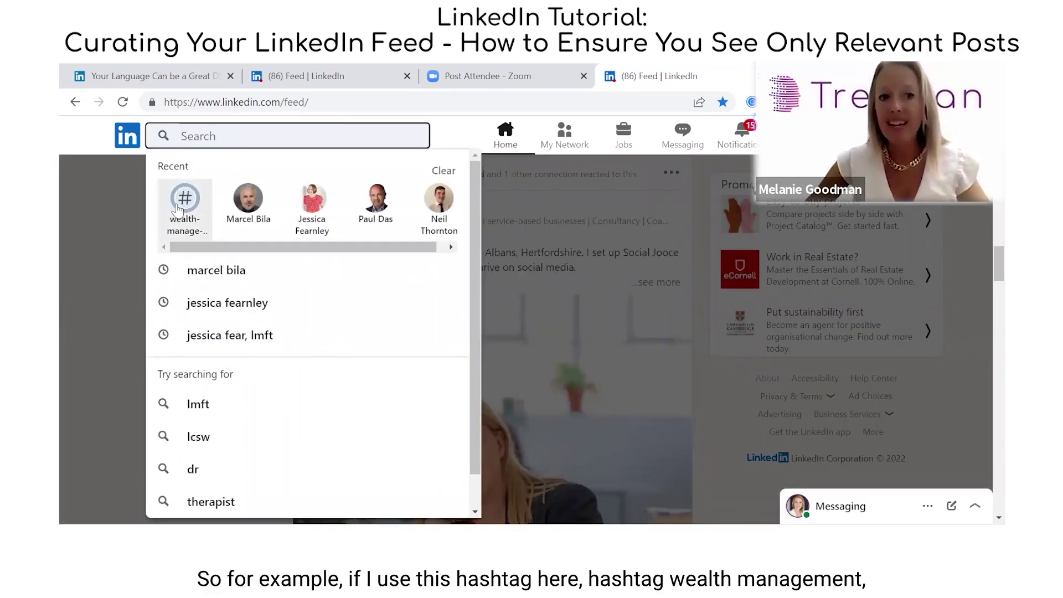
{"action": "key", "text": "Escape"}
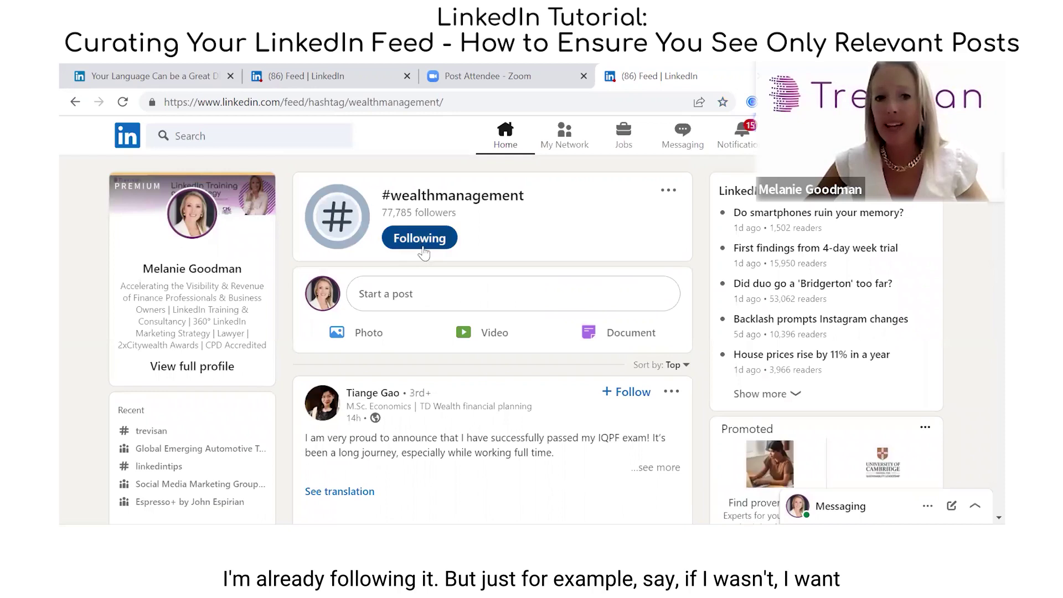
{"action": "left_click", "coordinate": [421, 243]}
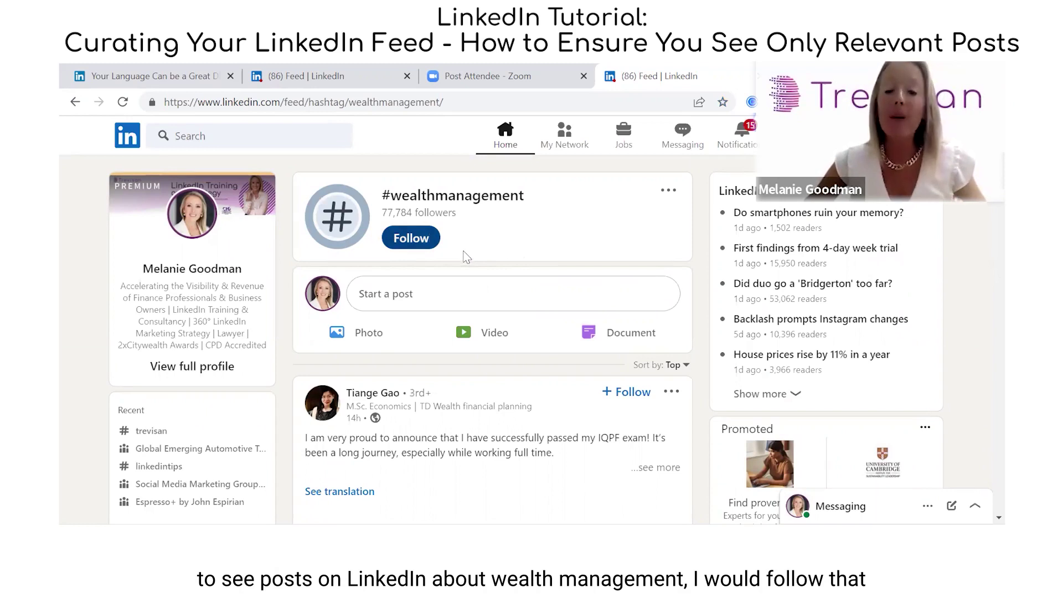
{"action": "left_click", "coordinate": [407, 241]}
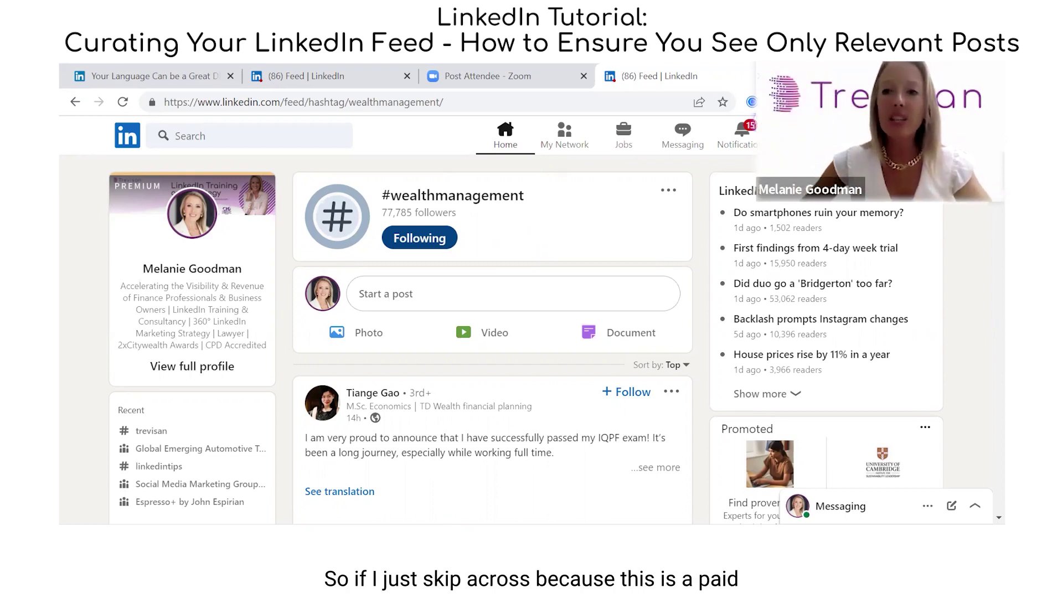
Step: Open Sales Navigator in a new tab, browse All alerts, and filter the feed to Leads
{"action": "left_click", "coordinate": [323, 193]}
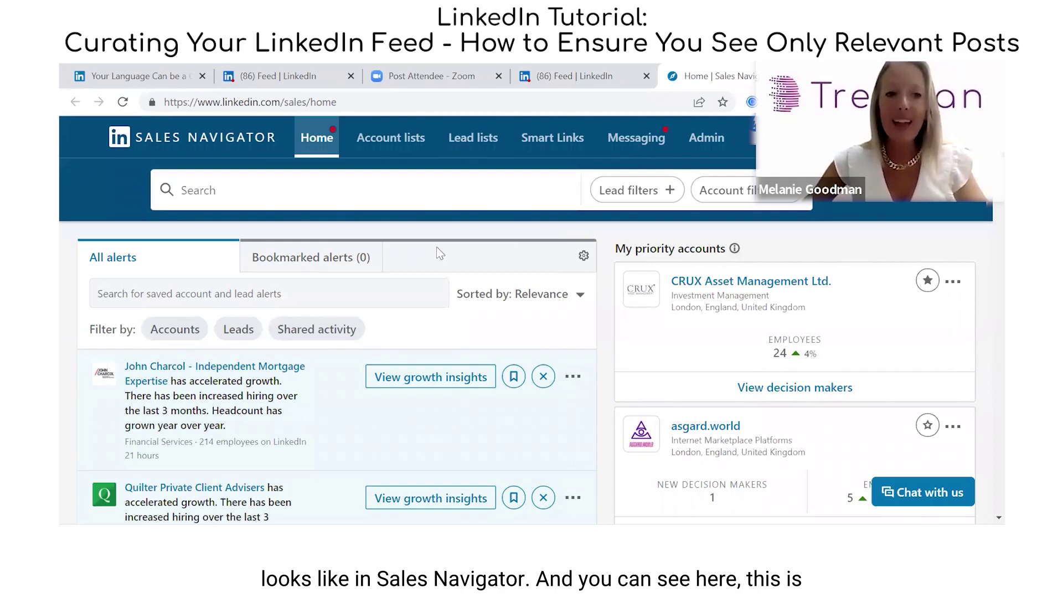
{"action": "scroll", "coordinate": [434, 253], "scroll_direction": "down", "scroll_amount": 1}
{"action": "scroll", "coordinate": [397, 270], "scroll_direction": "down", "scroll_amount": 9}
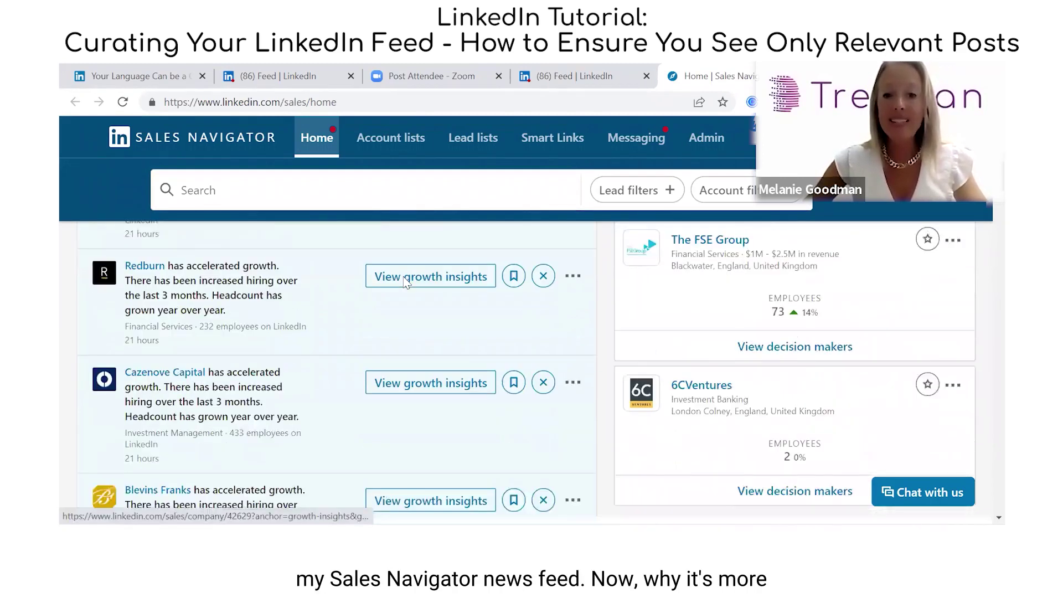
{"action": "scroll", "coordinate": [410, 272], "scroll_direction": "up", "scroll_amount": 10}
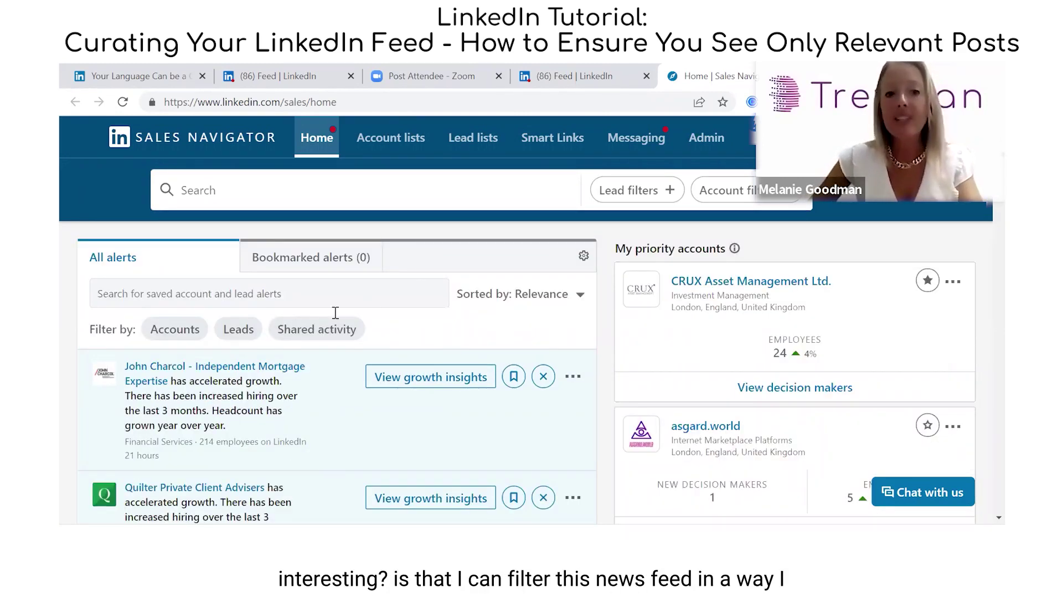
{"action": "scroll", "coordinate": [361, 282], "scroll_direction": "down", "scroll_amount": 1}
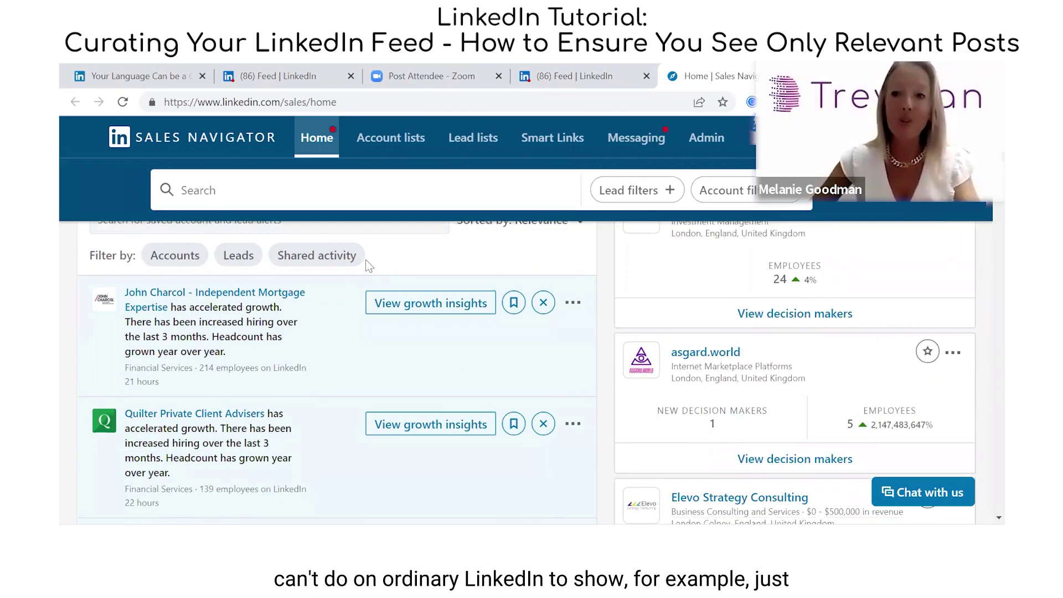
{"action": "scroll", "coordinate": [350, 274], "scroll_direction": "up", "scroll_amount": 1}
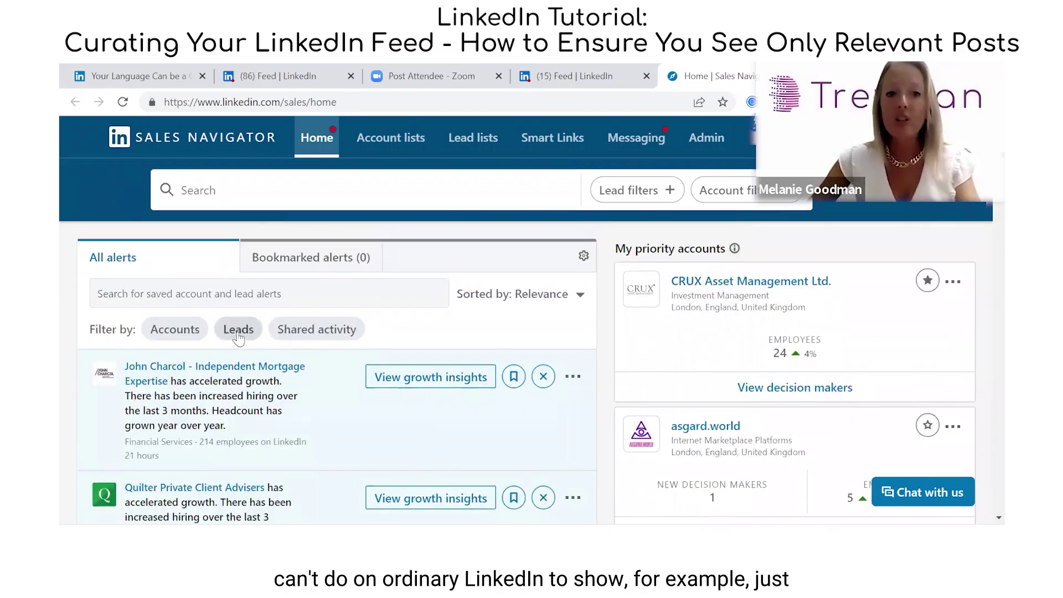
{"action": "left_click", "coordinate": [238, 330]}
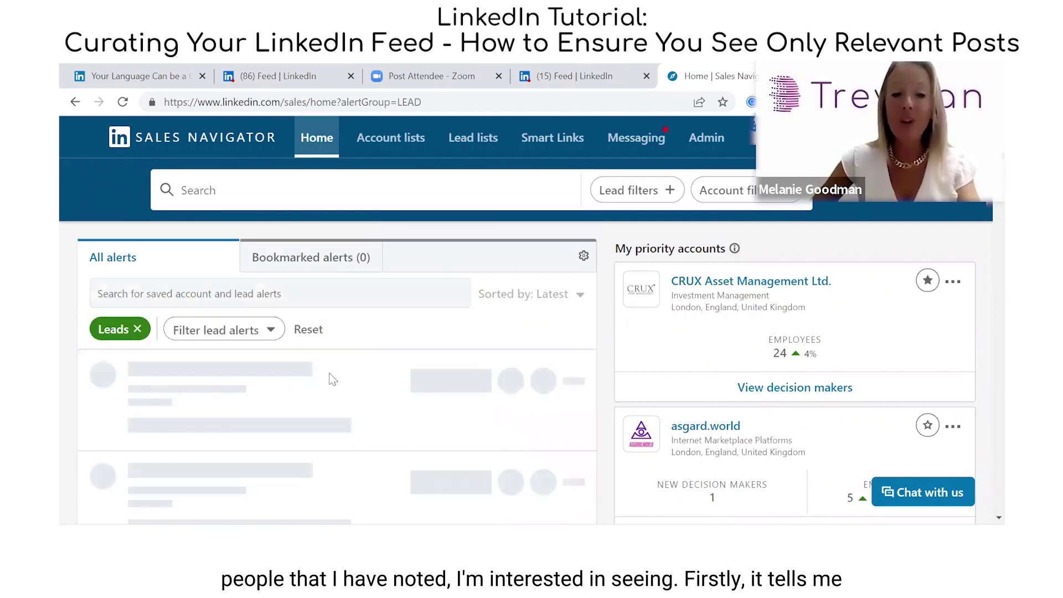
Step: Browse the lead-only alerts and open the Alert details of a lead's shared post
{"action": "scroll", "coordinate": [307, 343], "scroll_direction": "down", "scroll_amount": 3}
{"action": "scroll", "coordinate": [315, 316], "scroll_direction": "up", "scroll_amount": 1}
{"action": "scroll", "coordinate": [317, 320], "scroll_direction": "up", "scroll_amount": 3}
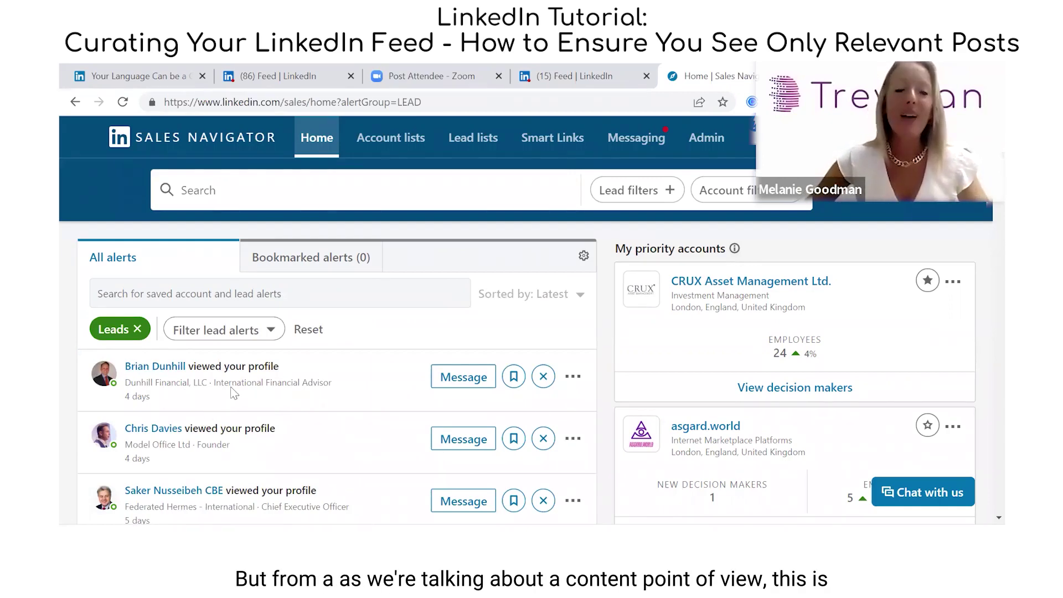
{"action": "scroll", "coordinate": [247, 386], "scroll_direction": "down", "scroll_amount": 3}
{"action": "scroll", "coordinate": [233, 378], "scroll_direction": "down", "scroll_amount": 3}
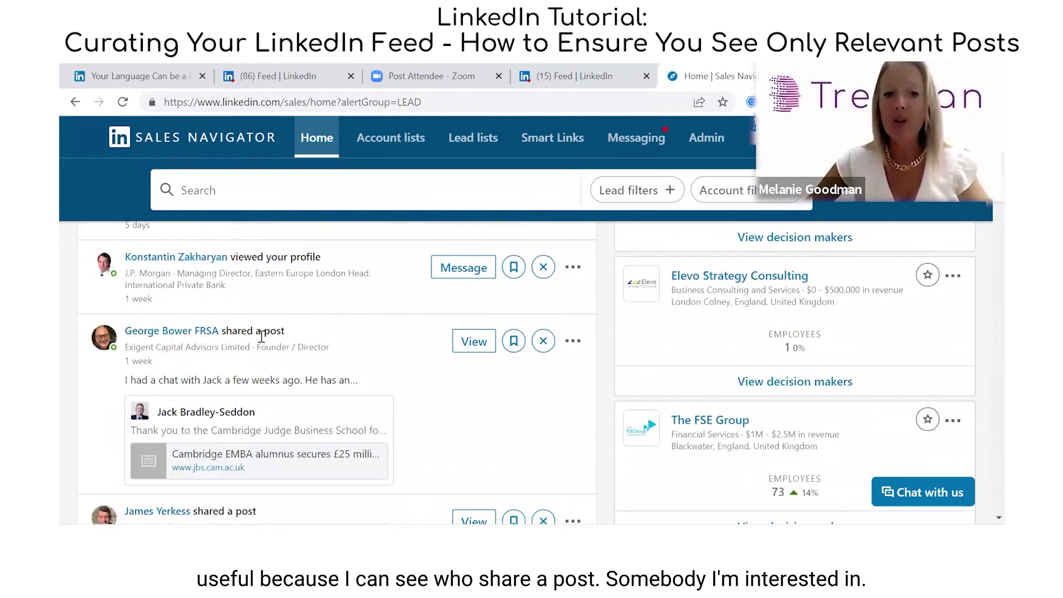
{"action": "left_click", "coordinate": [475, 346]}
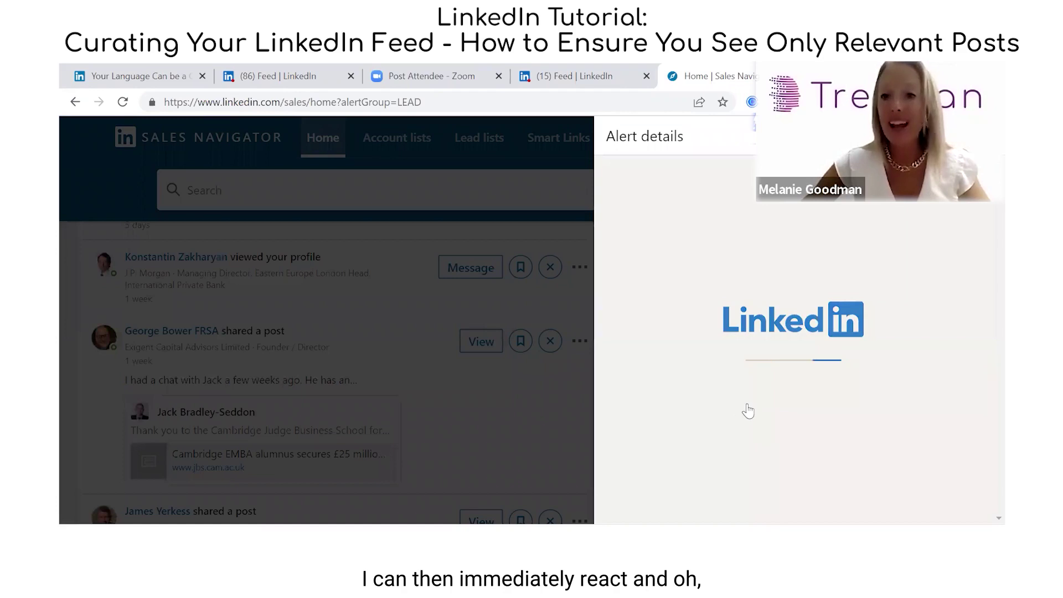
Step: Read the Cambridge EMBA alumnus post details, close the panel, and keep scrolling lead alerts
{"action": "scroll", "coordinate": [743, 415], "scroll_direction": "down", "scroll_amount": 5}
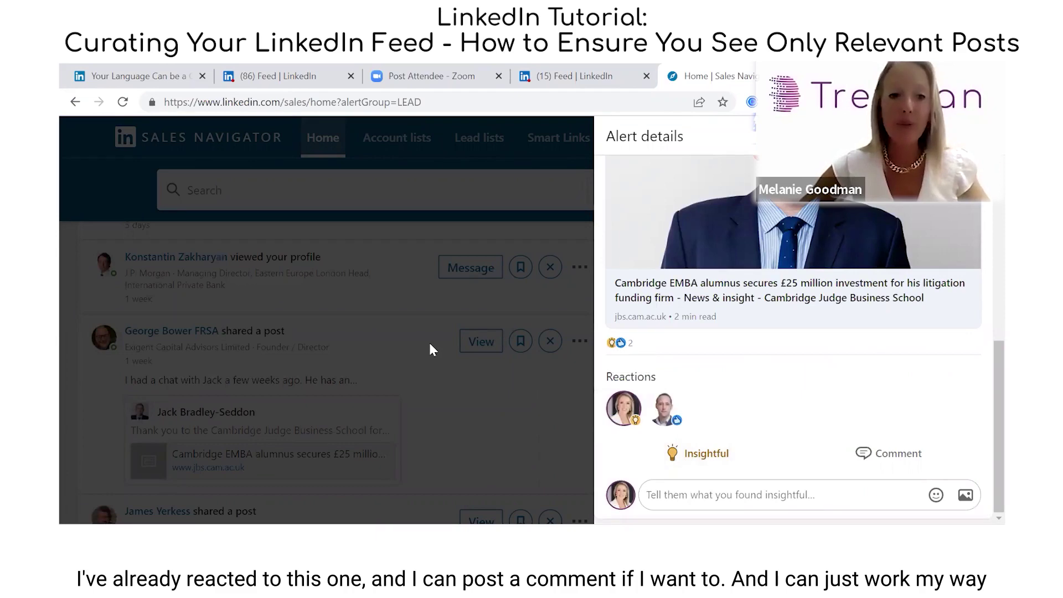
{"action": "left_click", "coordinate": [379, 320]}
{"action": "scroll", "coordinate": [379, 320], "scroll_direction": "down", "scroll_amount": 2}
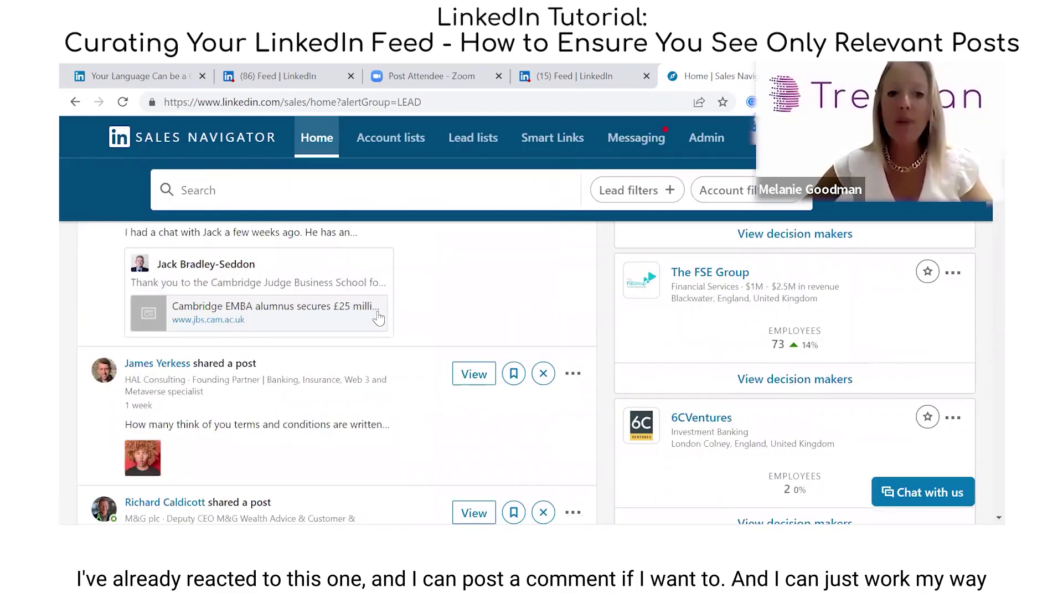
{"action": "scroll", "coordinate": [368, 308], "scroll_direction": "down", "scroll_amount": 3}
{"action": "scroll", "coordinate": [274, 334], "scroll_direction": "down", "scroll_amount": 5}
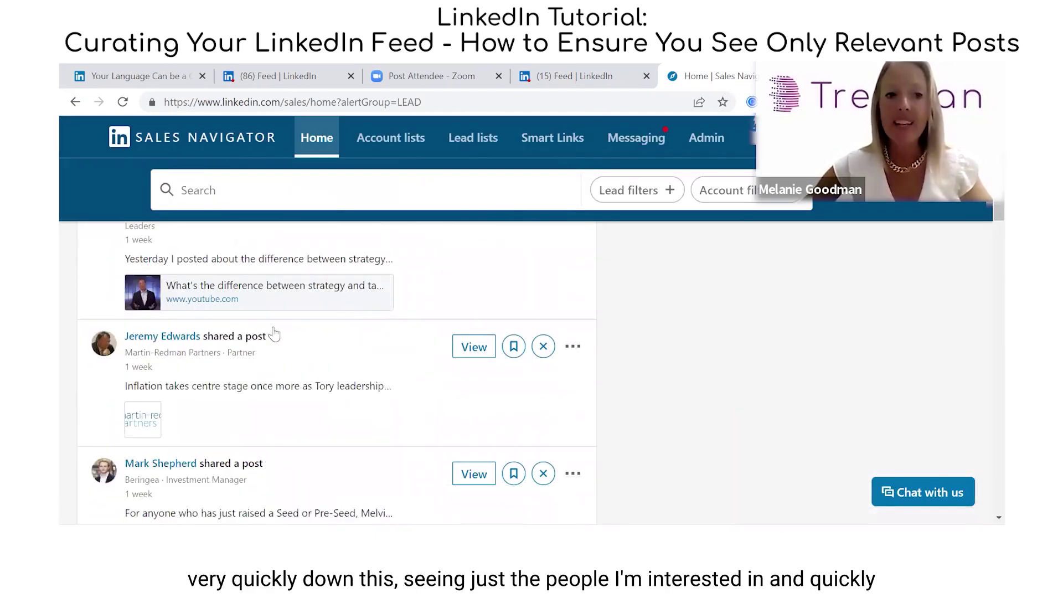